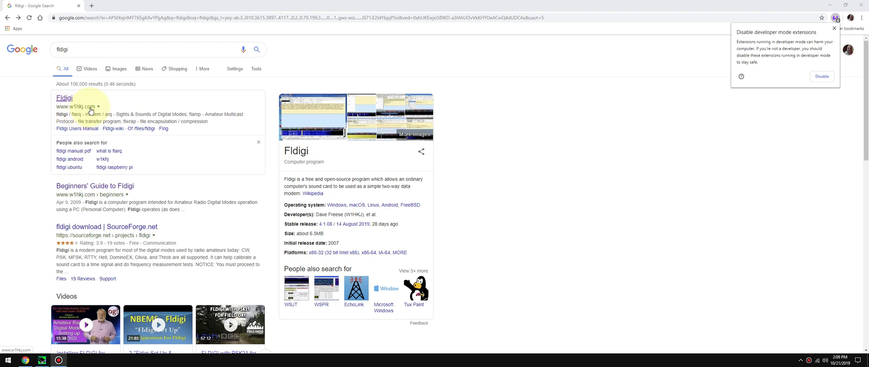
{"action": "left_click", "coordinate": [66, 99]}
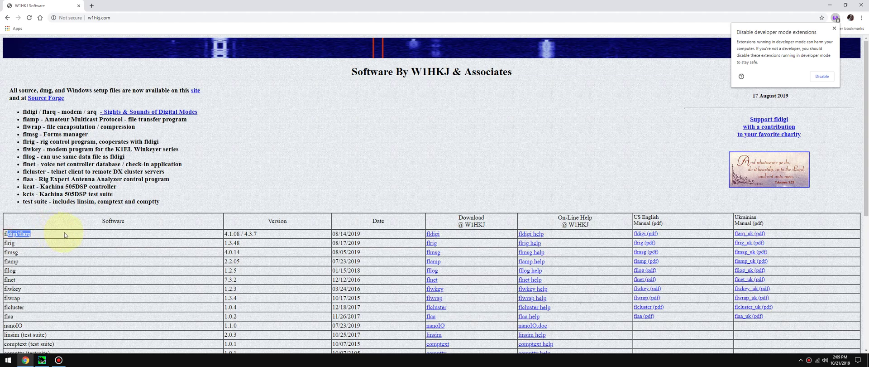
- Download fldigi-4.1.08_setup.exe from the W1HKJ fldigi files index
{"action": "left_click_drag", "start_coordinate": [8, 233], "coordinate": [31, 233]}
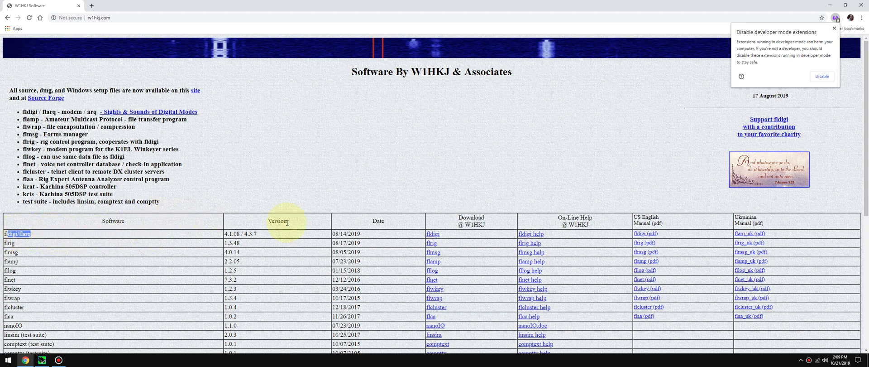
{"action": "left_click", "coordinate": [433, 234]}
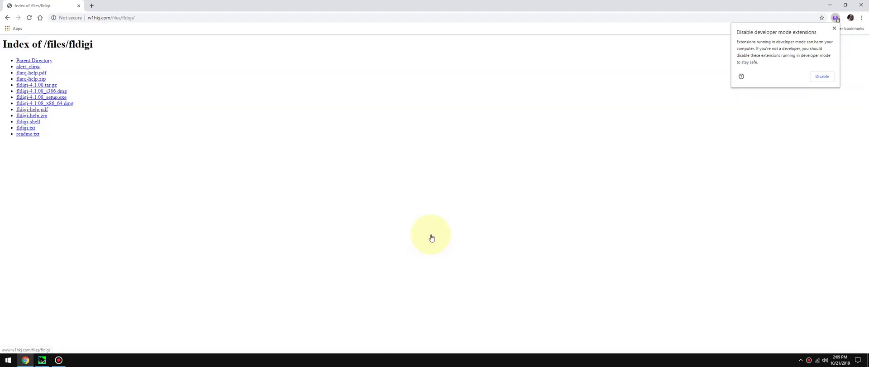
{"action": "left_click", "coordinate": [58, 97]}
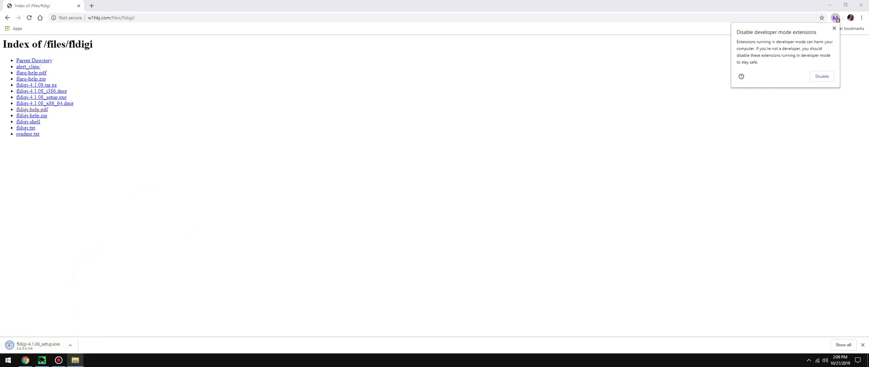
{"action": "left_click", "coordinate": [289, 198]}
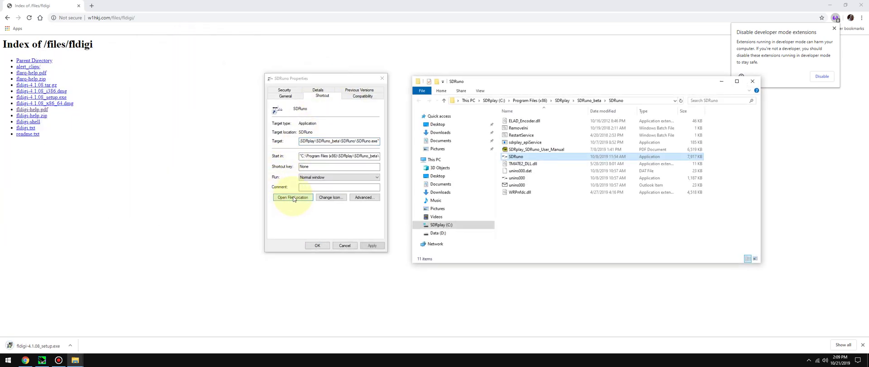
- Select RemoveIni in the SDRuno folder, then close the folder and the SDRuno Properties dialog
{"action": "left_click", "coordinate": [524, 128]}
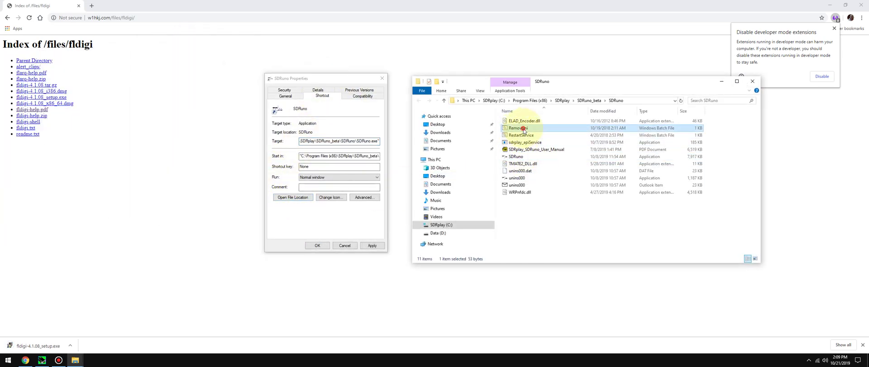
{"action": "left_click", "coordinate": [752, 81]}
{"action": "left_click", "coordinate": [383, 78]}
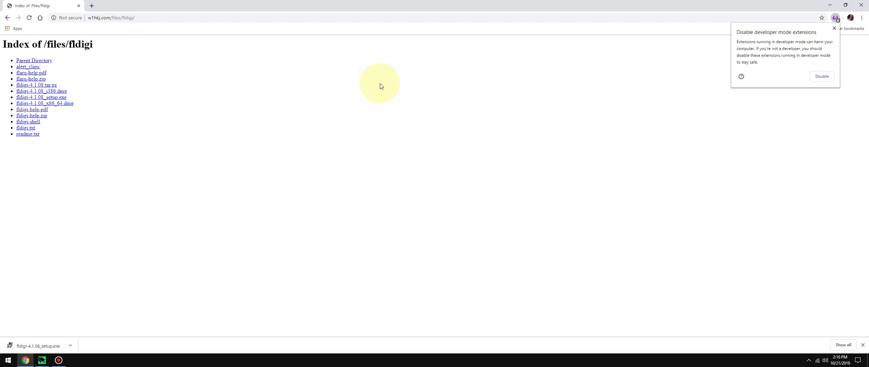
- Install fldigi 4.1.08 without Flarq into the default folder and close the installer
{"action": "left_click", "coordinate": [37, 345]}
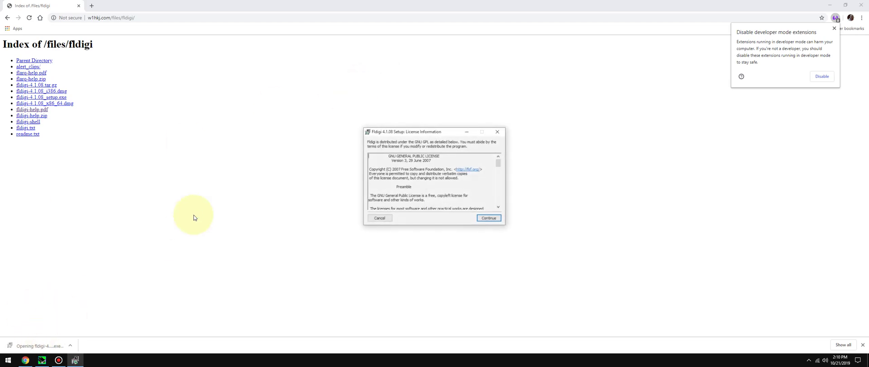
{"action": "left_click", "coordinate": [488, 217]}
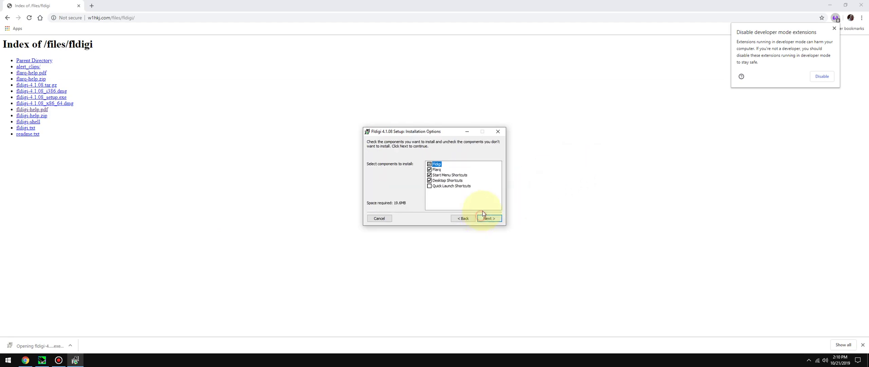
{"action": "left_click", "coordinate": [429, 169]}
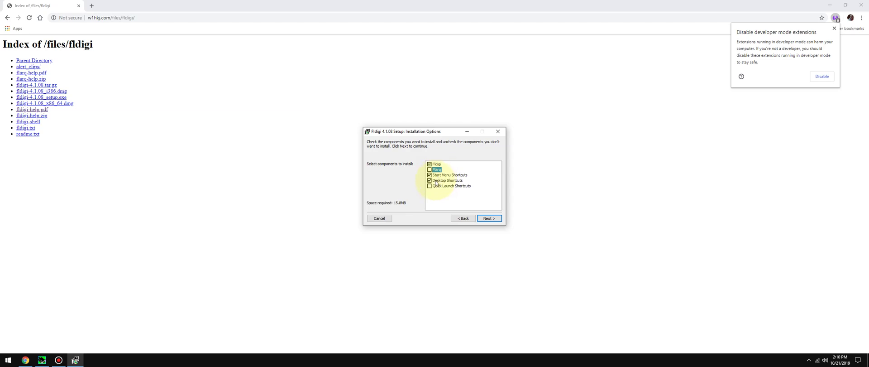
{"action": "left_click", "coordinate": [496, 218]}
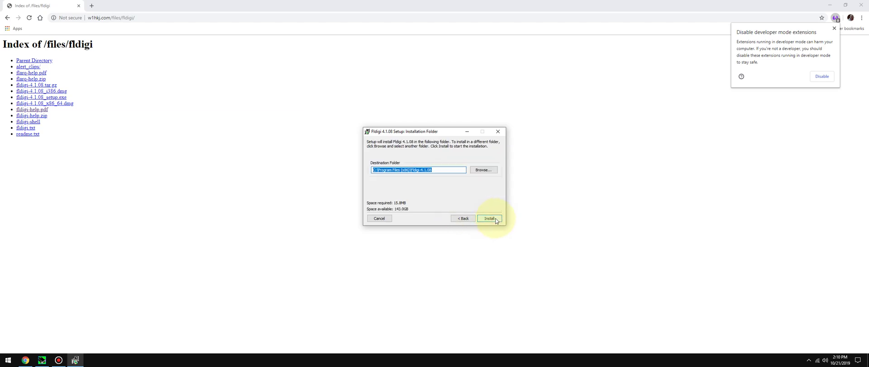
{"action": "left_click", "coordinate": [495, 220]}
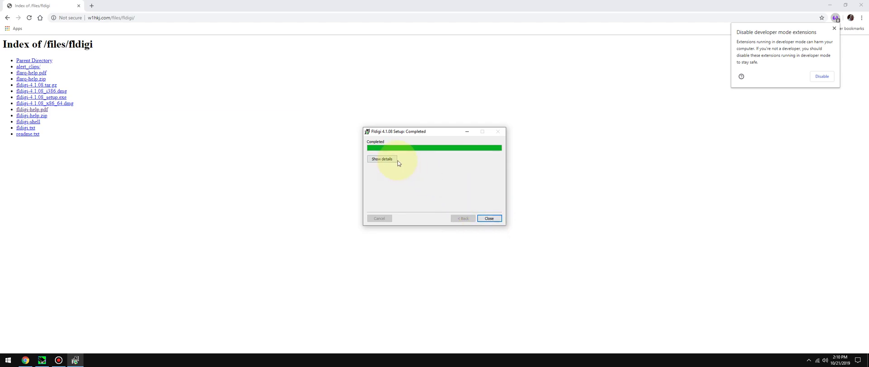
{"action": "left_click", "coordinate": [488, 218]}
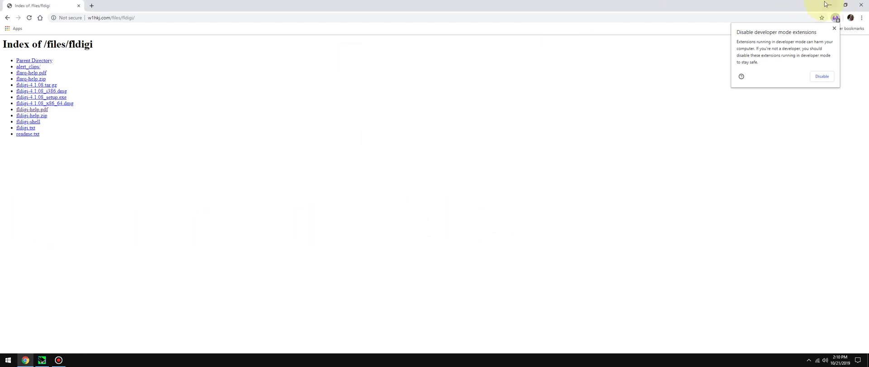
- Close Chrome, select the COM1 <-> COM2 pair in VSPE, and launch Fldigi 4.1.08
{"action": "left_click", "coordinate": [861, 4]}
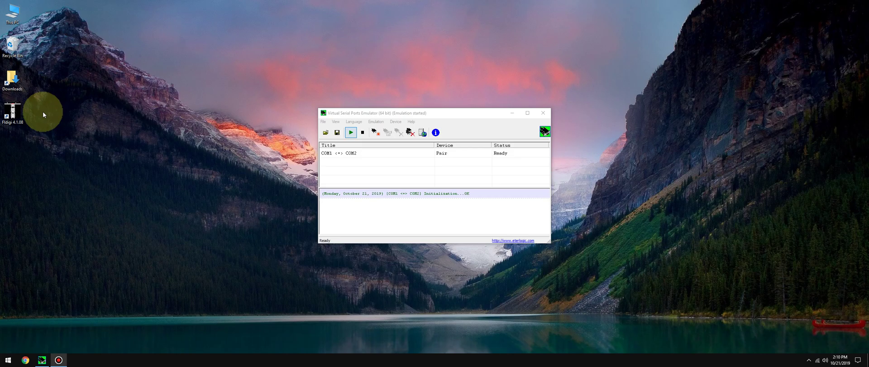
{"action": "left_click", "coordinate": [109, 162]}
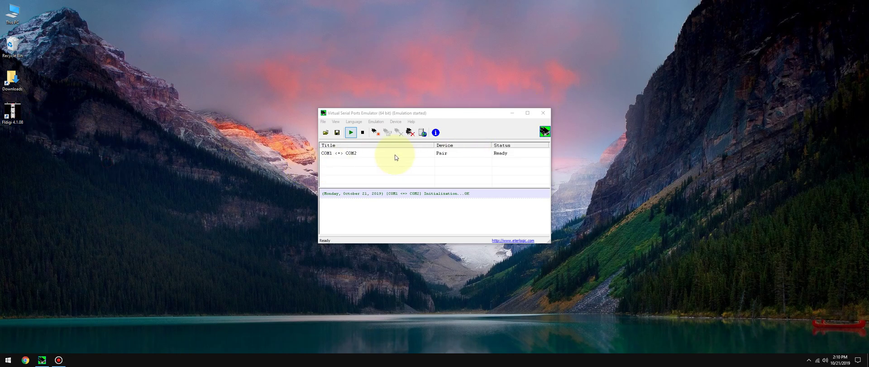
{"action": "left_click", "coordinate": [331, 154]}
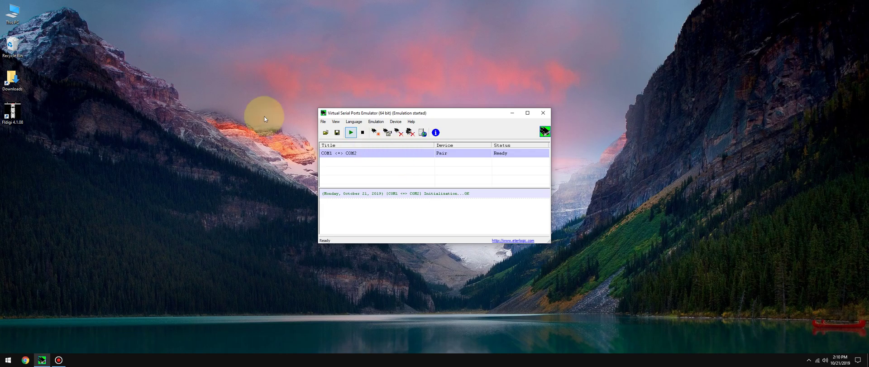
{"action": "double_click", "coordinate": [12, 111]}
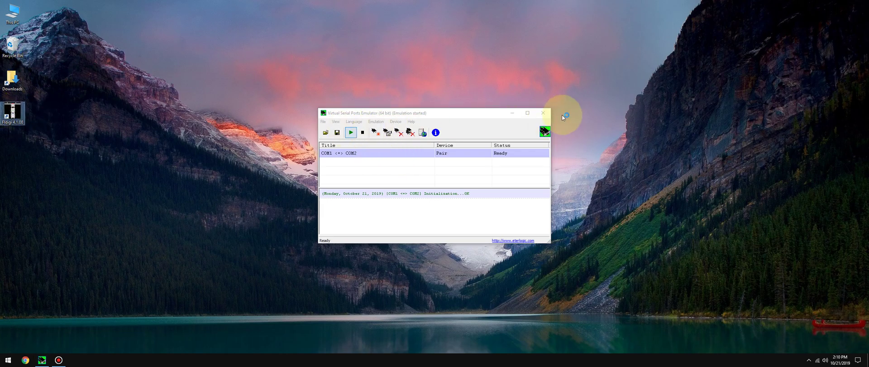
- Move the emulator aside and advance the fldigi wizard to the audio settings
{"action": "left_click", "coordinate": [512, 113]}
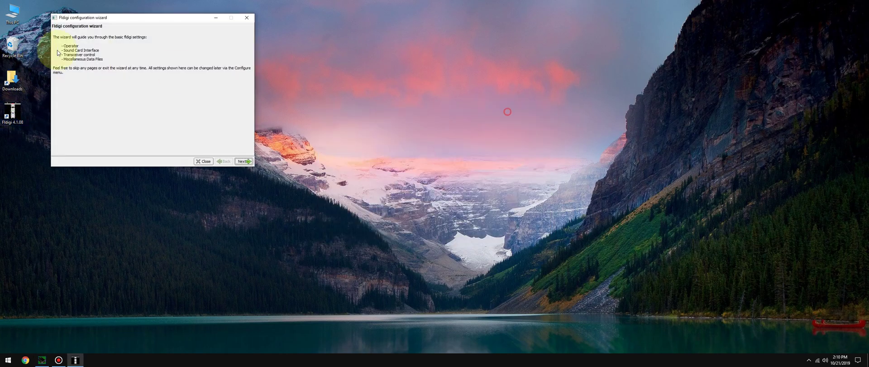
{"action": "left_click", "coordinate": [244, 161]}
{"action": "left_click", "coordinate": [246, 163]}
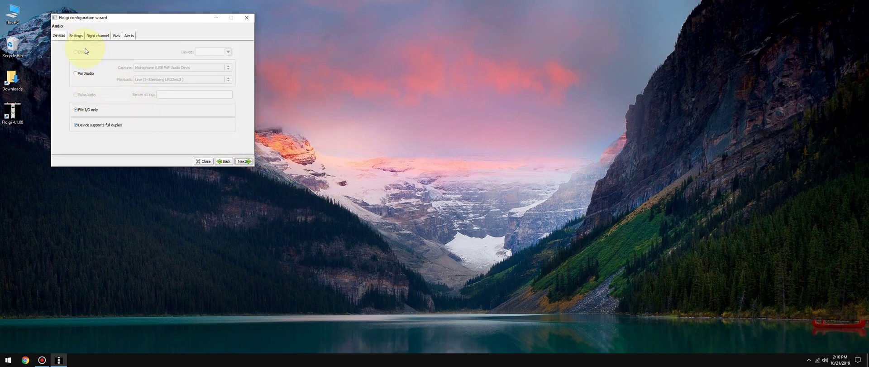
{"action": "left_click_drag", "start_coordinate": [73, 20], "coordinate": [273, 108]}
- Use PortAudio with the CABLE Output virtual cable as capture device
{"action": "left_click", "coordinate": [274, 161]}
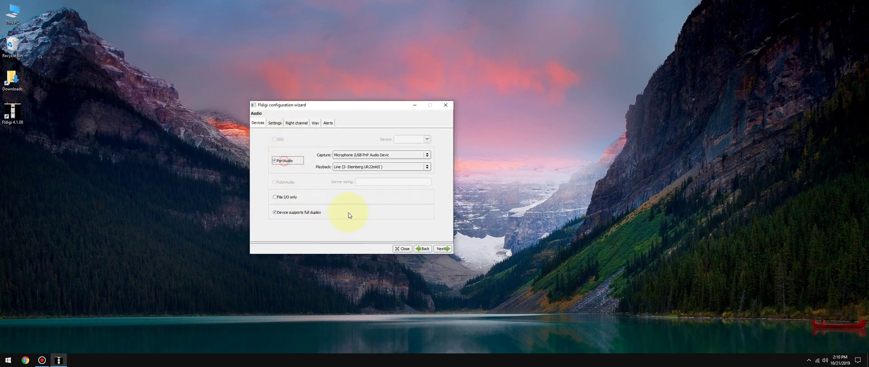
{"action": "left_click", "coordinate": [356, 158]}
{"action": "left_click", "coordinate": [360, 175]}
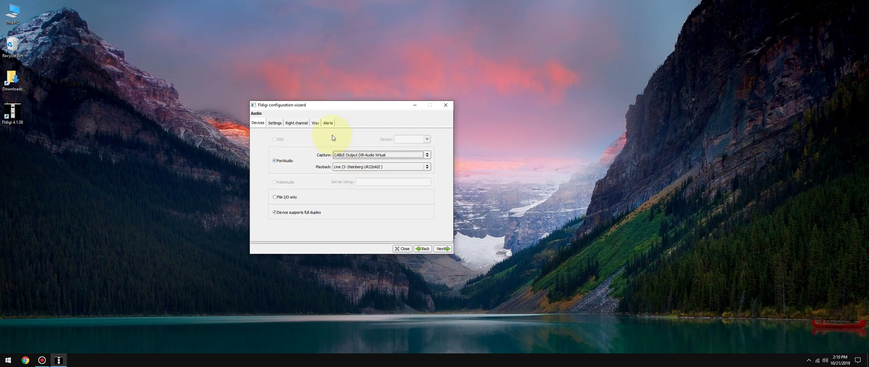
{"action": "left_click", "coordinate": [440, 248]}
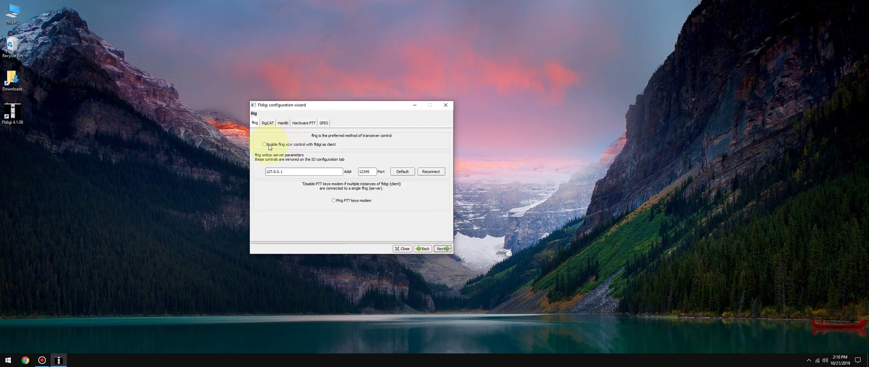
- Enable Hamlib rig control and choose the Kenwood TS-480 rig
{"action": "left_click", "coordinate": [268, 123]}
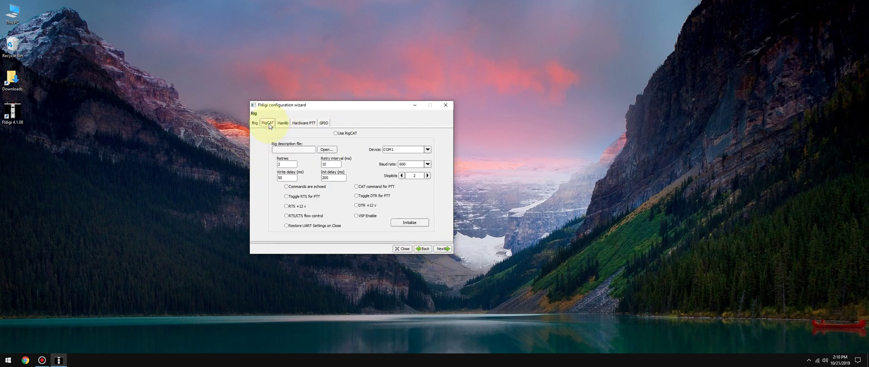
{"action": "left_click", "coordinate": [283, 124]}
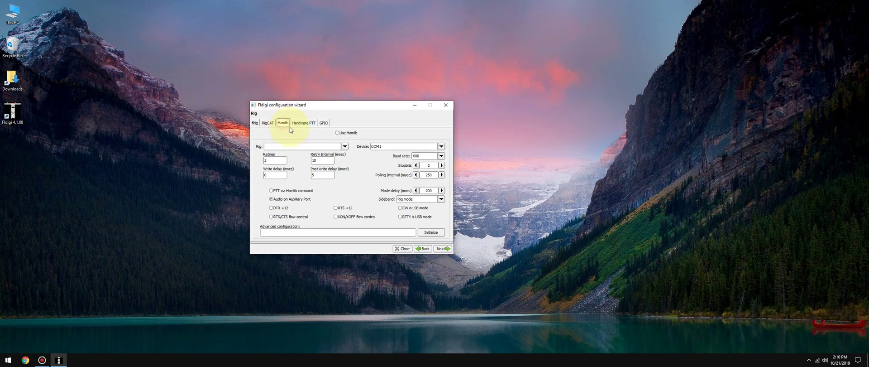
{"action": "left_click", "coordinate": [338, 133]}
{"action": "left_click", "coordinate": [344, 148]}
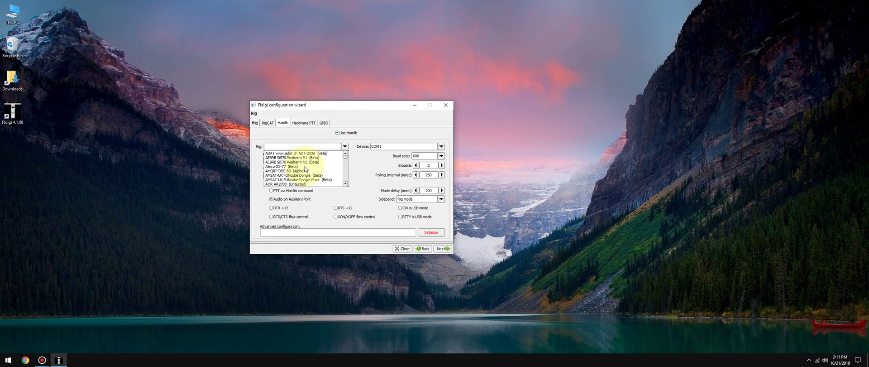
{"action": "scroll", "coordinate": [305, 166], "scroll_direction": "down", "scroll_amount": 4}
{"action": "scroll", "coordinate": [305, 171], "scroll_direction": "down", "scroll_amount": 15}
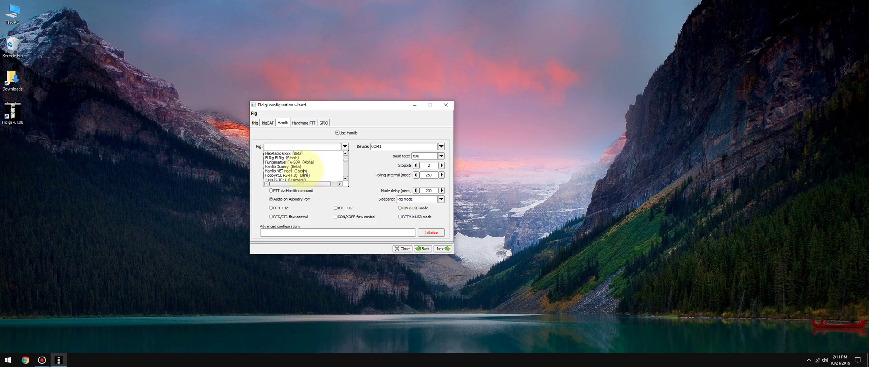
{"action": "scroll", "coordinate": [299, 171], "scroll_direction": "up", "scroll_amount": 5}
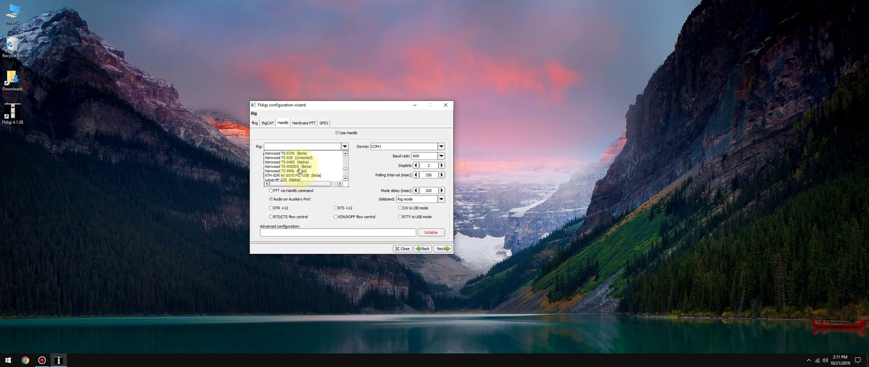
{"action": "scroll", "coordinate": [299, 170], "scroll_direction": "up", "scroll_amount": 3}
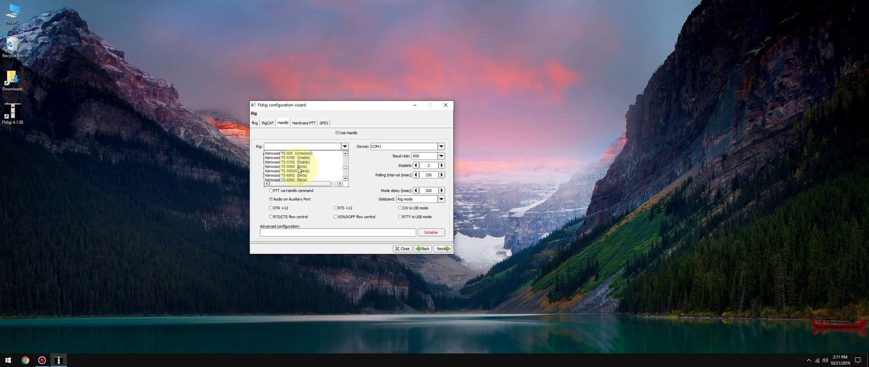
{"action": "left_click", "coordinate": [286, 166]}
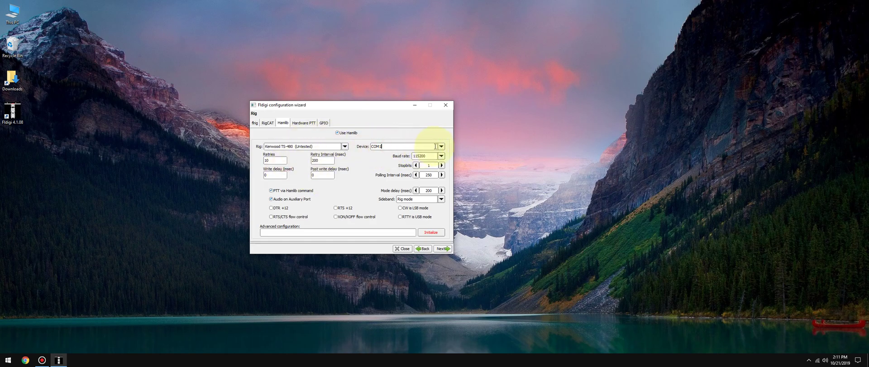
- Set the rig to COM2 at 57600 baud, initialize it, and advance the wizard
{"action": "left_click", "coordinate": [441, 146]}
{"action": "left_click", "coordinate": [383, 159]}
{"action": "left_click", "coordinate": [442, 155]}
{"action": "left_click", "coordinate": [419, 175]}
{"action": "left_click", "coordinate": [431, 233]}
{"action": "left_click", "coordinate": [451, 249]}
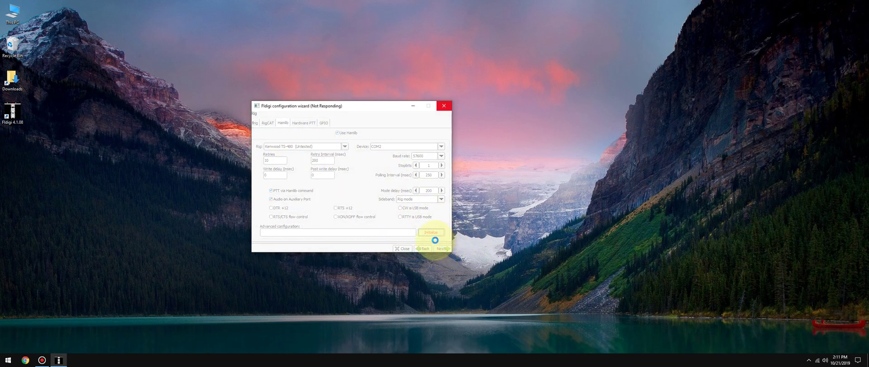
{"action": "left_click_drag", "start_coordinate": [330, 107], "coordinate": [386, 86]}
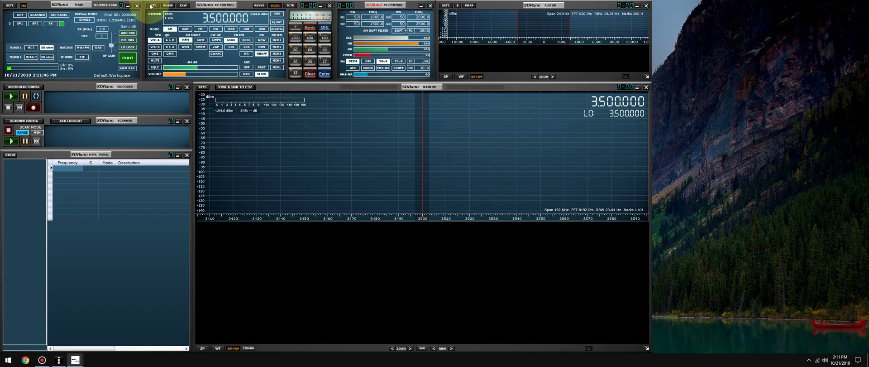
- Route SDRuno's audio output to the VB-Audio CABLE Input
{"action": "left_click", "coordinate": [150, 6]}
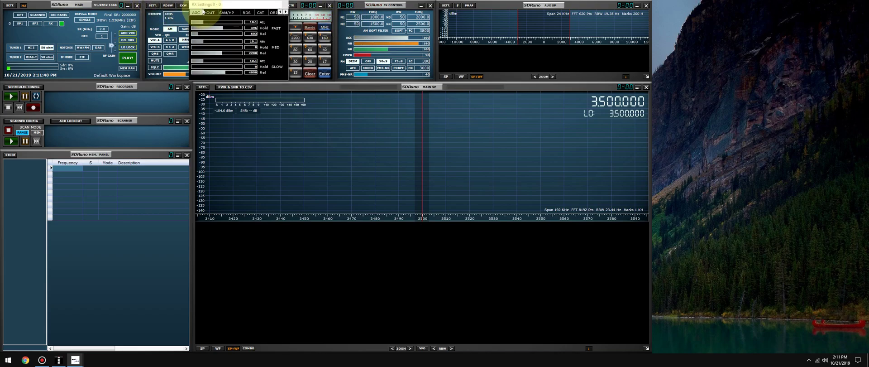
{"action": "left_click_drag", "start_coordinate": [205, 9], "coordinate": [393, 123]}
{"action": "left_click", "coordinate": [398, 128]}
{"action": "left_click", "coordinate": [410, 144]}
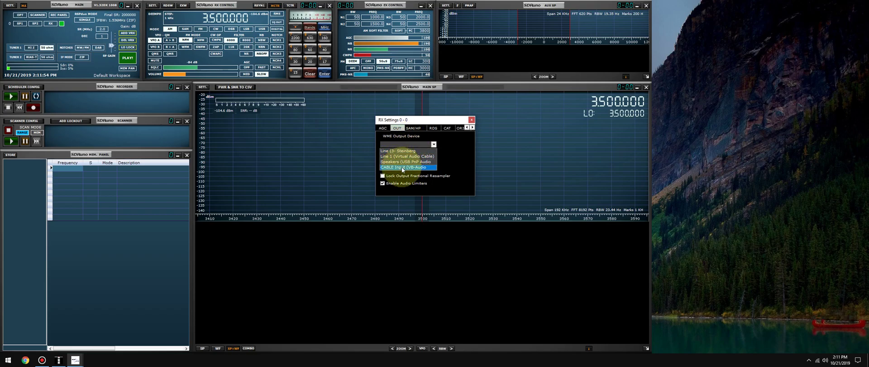
{"action": "left_click", "coordinate": [403, 167]}
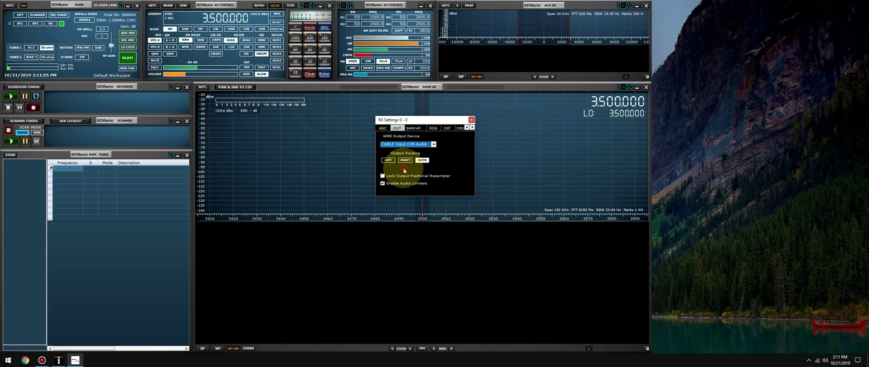
- Enable and connect SDRuno's CAT control on COM1 at 57600 baud
{"action": "left_click", "coordinate": [447, 128]}
{"action": "left_click", "coordinate": [418, 149]}
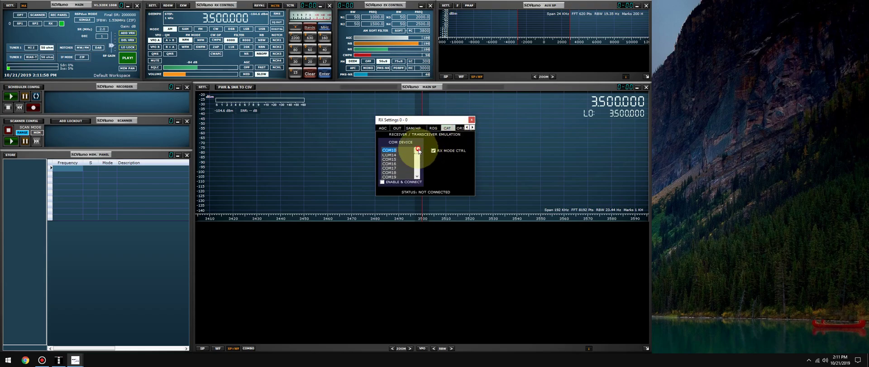
{"action": "left_click", "coordinate": [392, 154]}
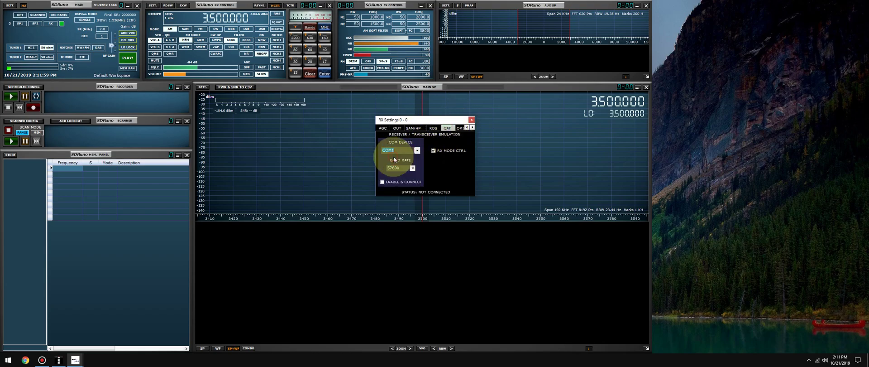
{"action": "left_click", "coordinate": [395, 182]}
{"action": "left_click", "coordinate": [472, 120]}
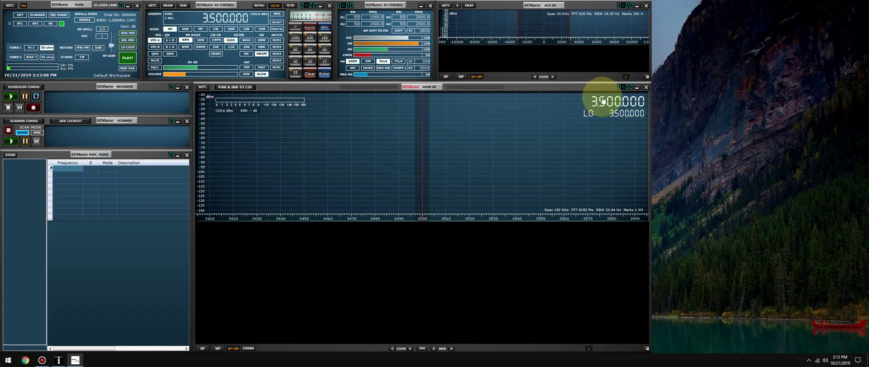
- Tune SDRuno to 3.182 MHz on the spectrum and return to the fldigi wizard
{"action": "scroll", "coordinate": [350, 149], "scroll_direction": "down", "scroll_amount": 5}
{"action": "left_click", "coordinate": [350, 150]}
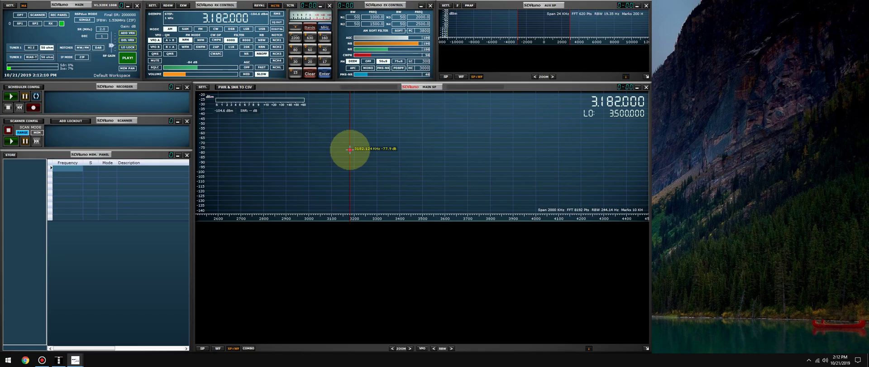
{"action": "left_click", "coordinate": [61, 360]}
- Finish the fldigi configuration wizard and allow fldigi through the firewall
{"action": "left_click", "coordinate": [498, 228]}
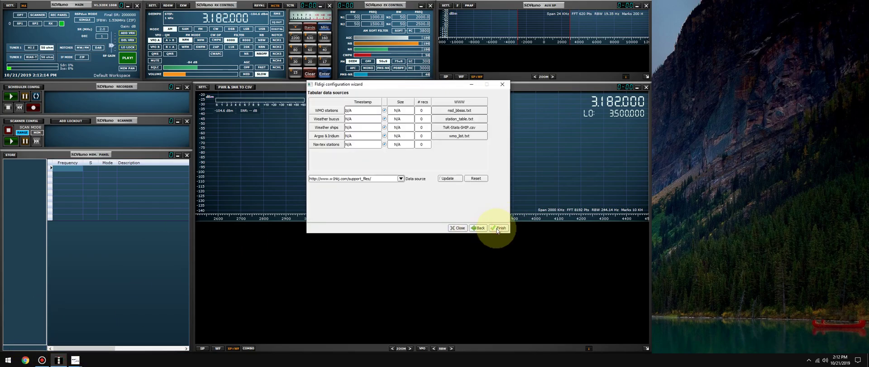
{"action": "left_click", "coordinate": [499, 228]}
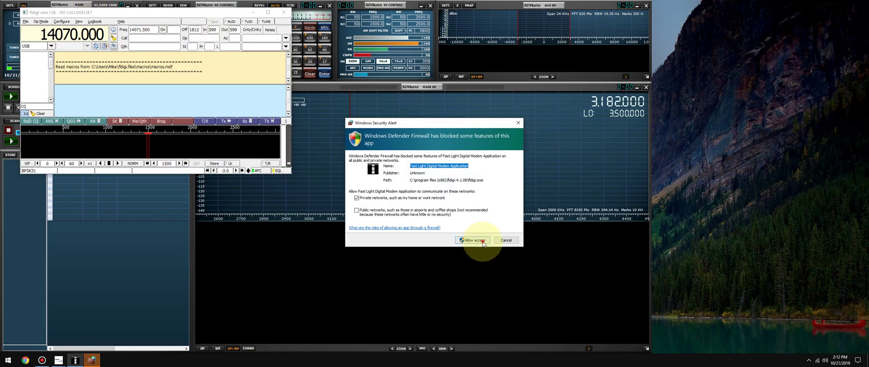
{"action": "left_click", "coordinate": [483, 240]}
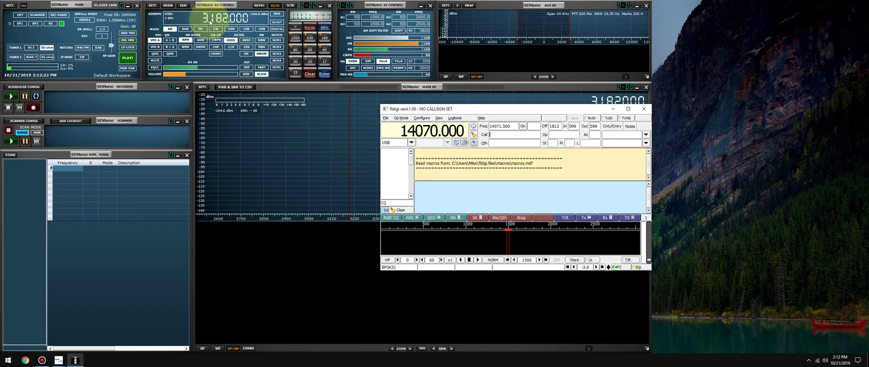
- Quit fldigi with confirmation and shut down SDRuno
{"action": "scroll", "coordinate": [209, 21], "scroll_direction": "up", "scroll_amount": 1}
{"action": "left_click", "coordinate": [644, 109]}
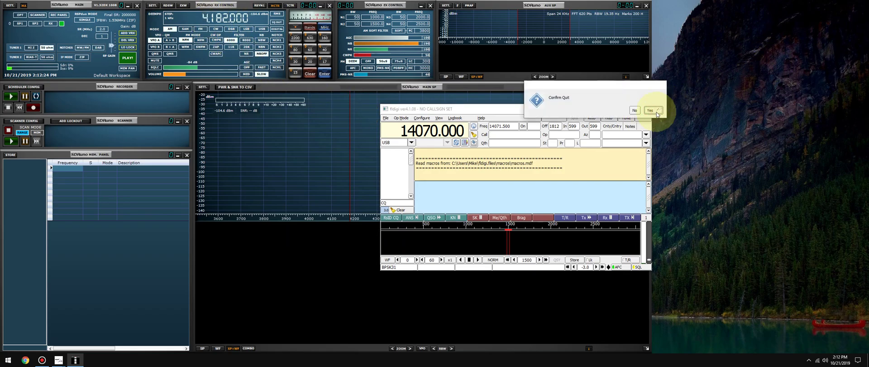
{"action": "left_click", "coordinate": [657, 113]}
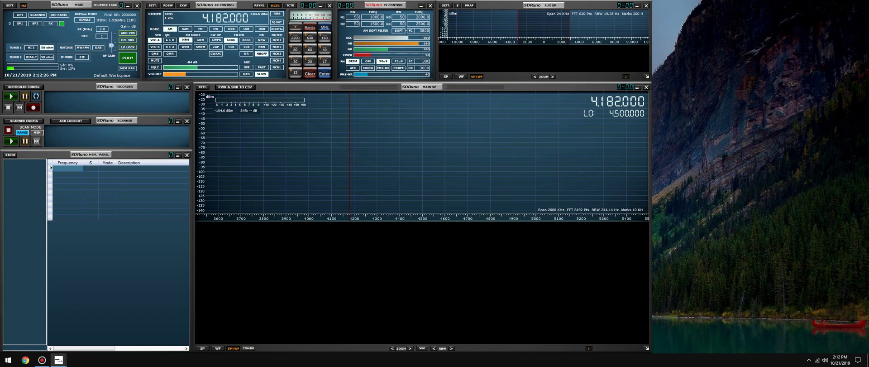
{"action": "left_click", "coordinate": [137, 5]}
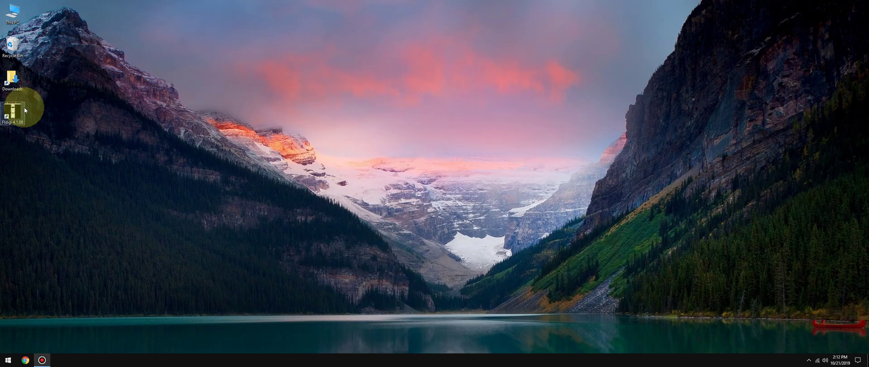
- Relaunch fldigi and review SDRuno's audio output and CAT settings
{"action": "double_click", "coordinate": [15, 119]}
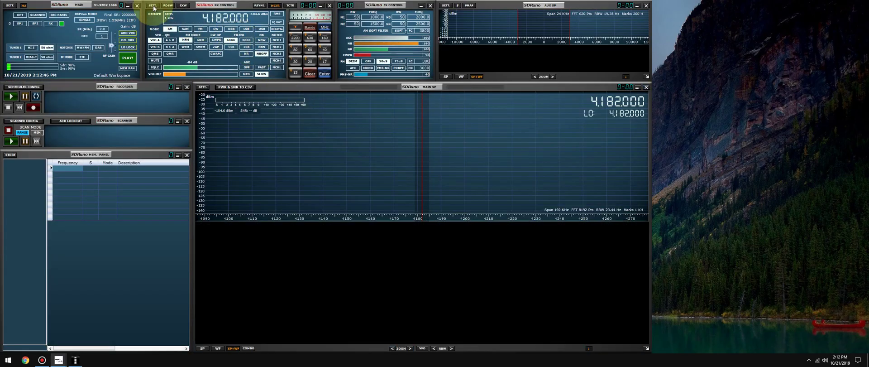
{"action": "left_click", "coordinate": [154, 7]}
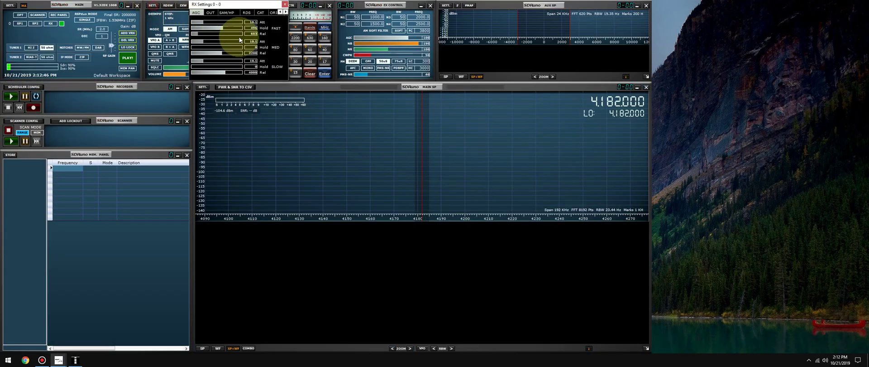
{"action": "left_click", "coordinate": [210, 13]}
{"action": "left_click", "coordinate": [261, 12]}
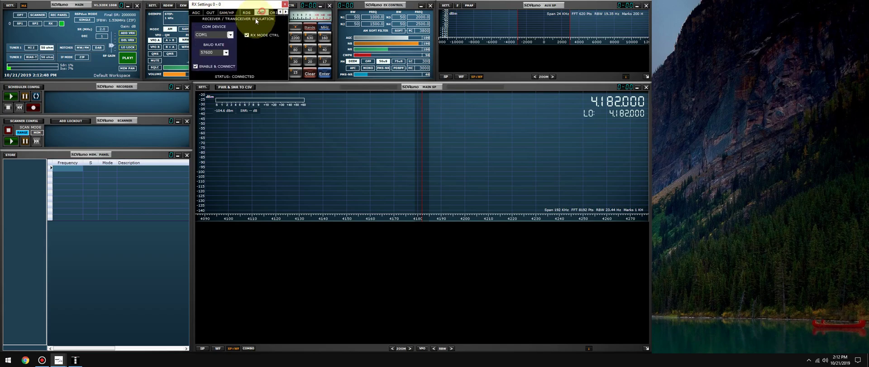
{"action": "left_click", "coordinate": [285, 4]}
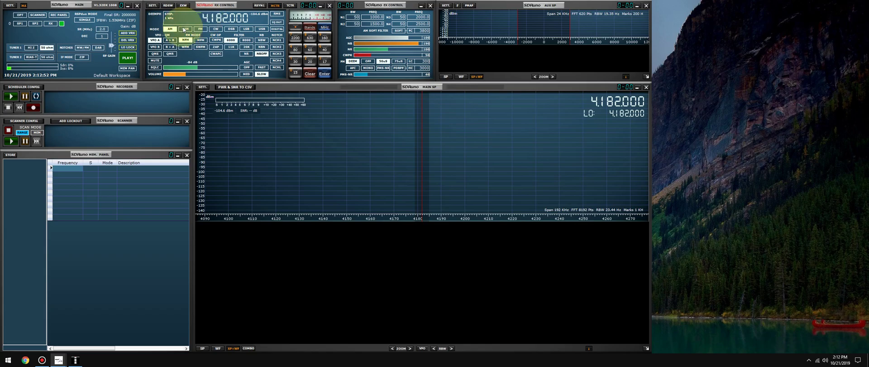
- Switch SDRuno to LIF mode, raise RF gain, start PLAY!, and minimise the MAIN panel
{"action": "left_click", "coordinate": [83, 57]}
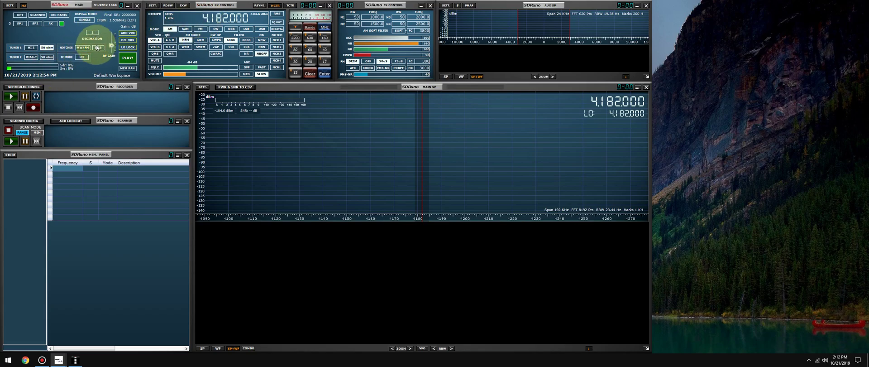
{"action": "left_click_drag", "start_coordinate": [111, 45], "coordinate": [112, 27]}
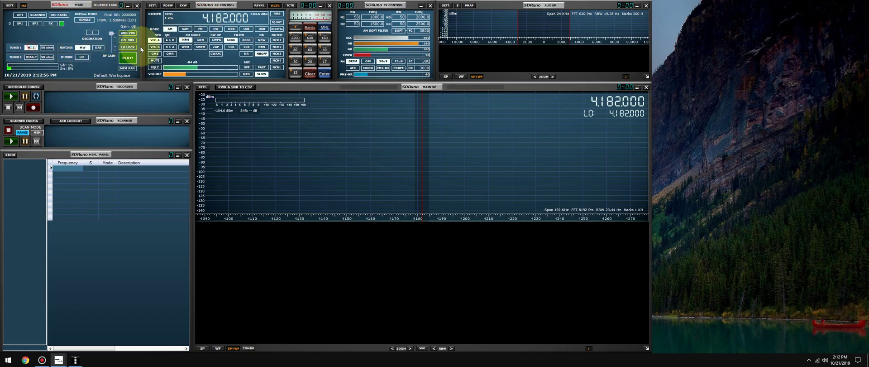
{"action": "left_click", "coordinate": [127, 58]}
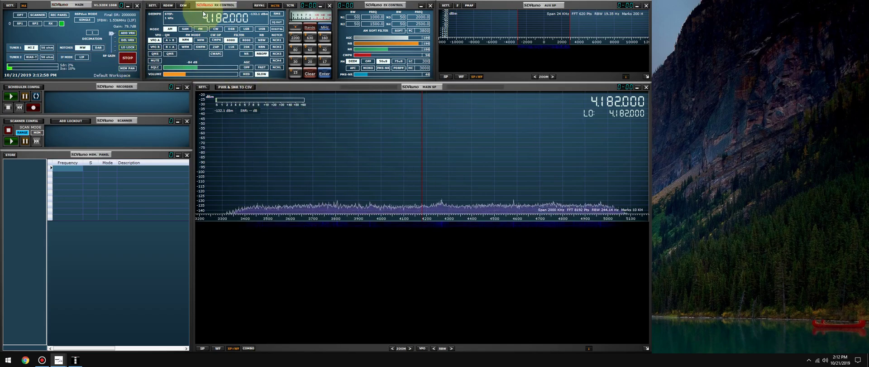
{"action": "left_click", "coordinate": [128, 6]}
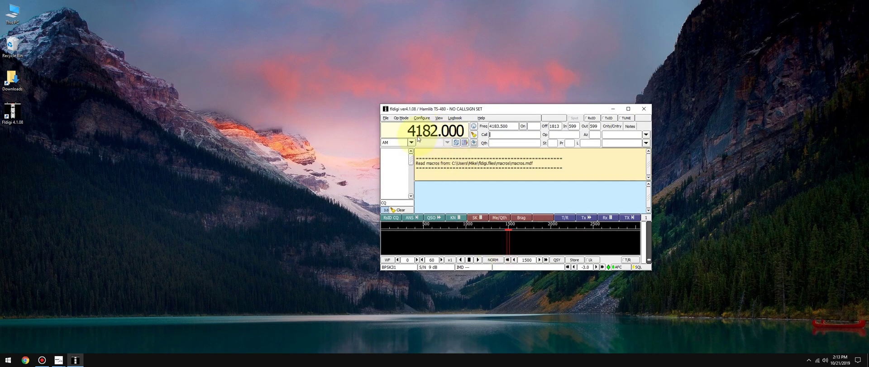
- Restore SDRuno and position fldigi beside the spectrum so both windows share the screen
{"action": "left_click_drag", "start_coordinate": [481, 112], "coordinate": [646, 95]}
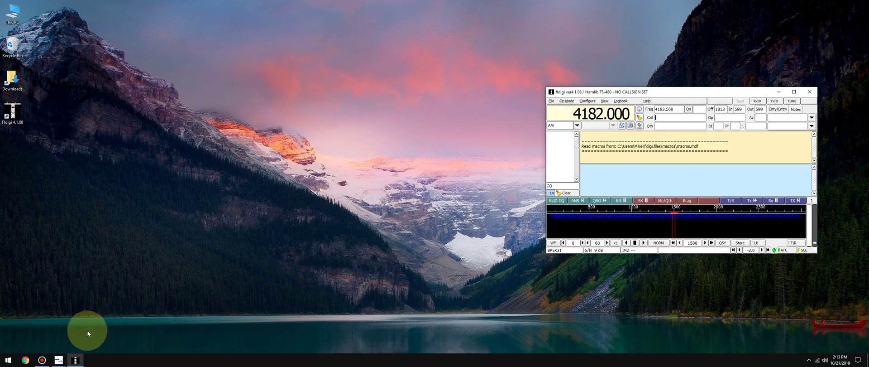
{"action": "mouse_move", "coordinate": [59, 360]}
{"action": "left_click", "coordinate": [439, 315]}
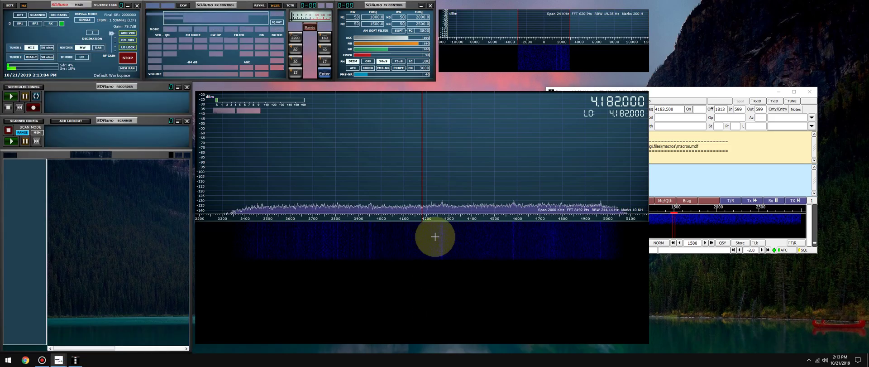
{"action": "left_click", "coordinate": [708, 100]}
{"action": "left_click_drag", "start_coordinate": [708, 101], "coordinate": [737, 129]}
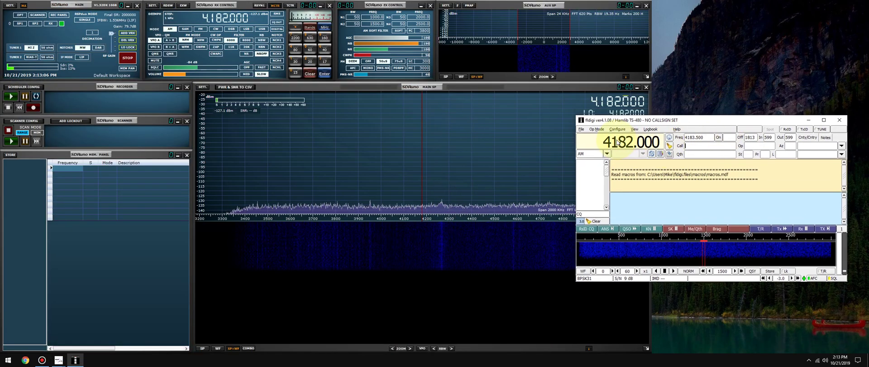
- Scroll the frequency digits to retune both programs to 4482.000
{"action": "scroll", "coordinate": [617, 143], "scroll_direction": "down", "scroll_amount": 2}
{"action": "scroll", "coordinate": [617, 143], "scroll_direction": "down", "scroll_amount": 1}
{"action": "scroll", "coordinate": [616, 143], "scroll_direction": "up", "scroll_amount": 7}
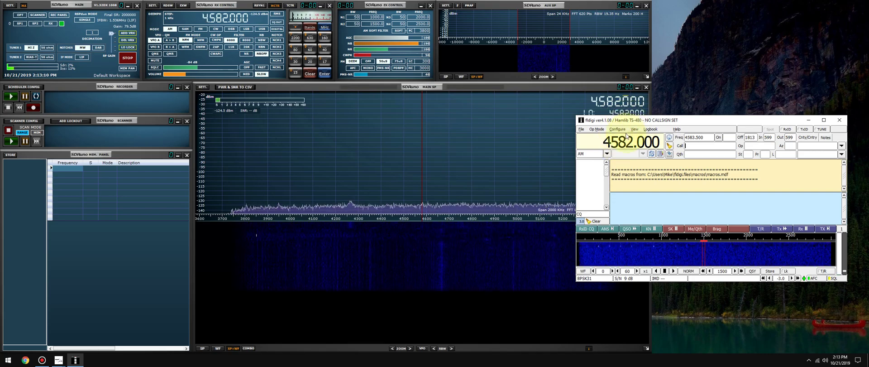
{"action": "scroll", "coordinate": [210, 19], "scroll_direction": "down", "scroll_amount": 4}
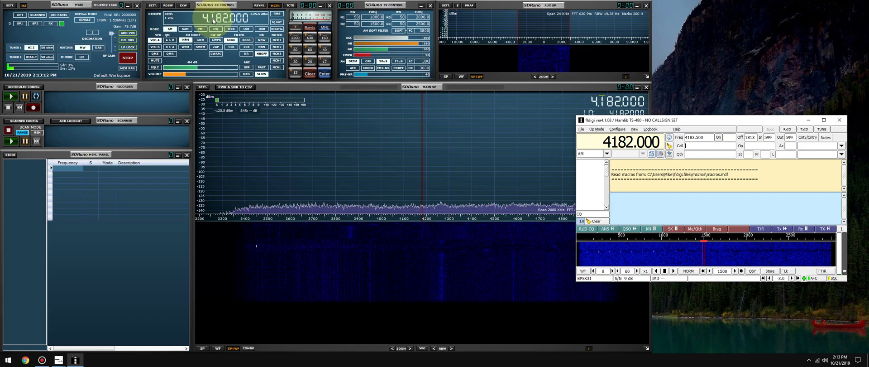
{"action": "scroll", "coordinate": [211, 19], "scroll_direction": "up", "scroll_amount": 3}
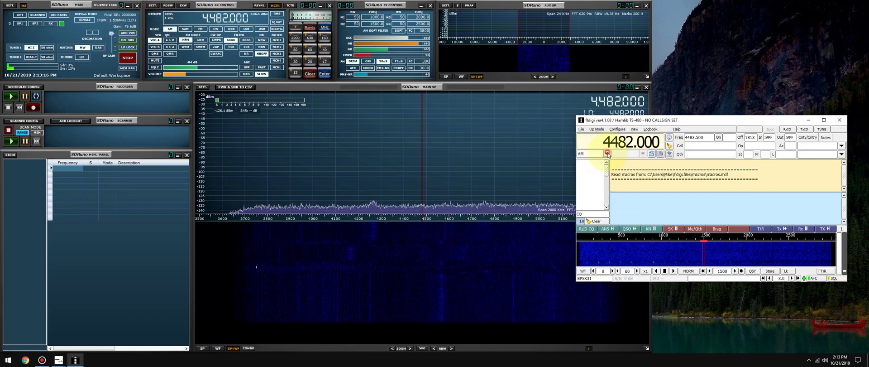
- Set the mode to USB then LSB in fldigi, then CW and AM in SDRuno
{"action": "left_click", "coordinate": [606, 153]}
{"action": "left_click", "coordinate": [584, 174]}
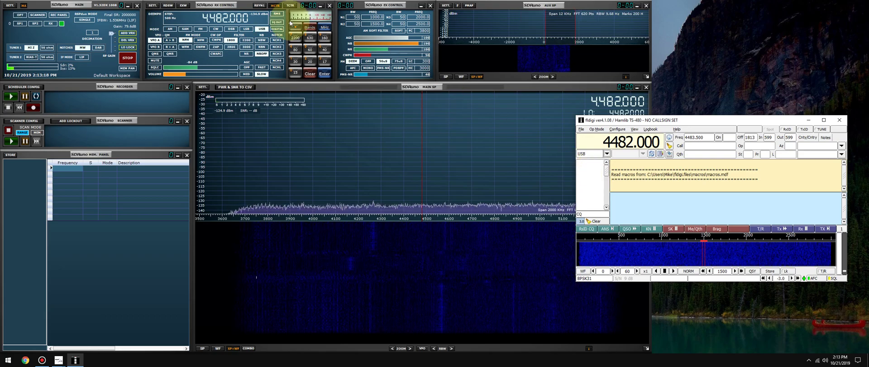
{"action": "left_click", "coordinate": [606, 154]}
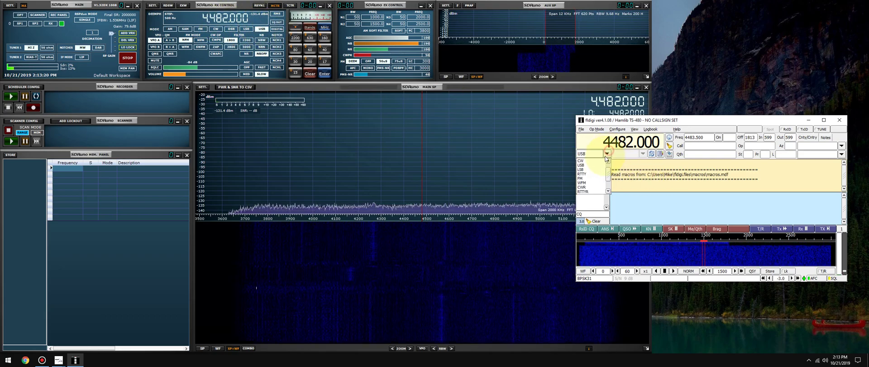
{"action": "left_click", "coordinate": [581, 169]}
{"action": "left_click", "coordinate": [216, 29]}
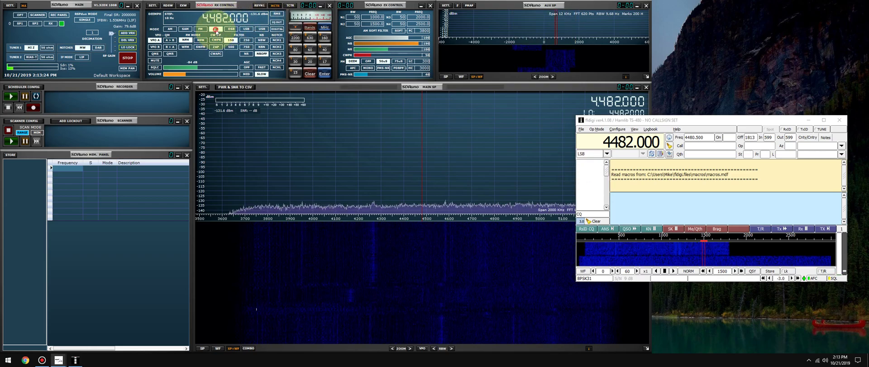
{"action": "left_click", "coordinate": [170, 29]}
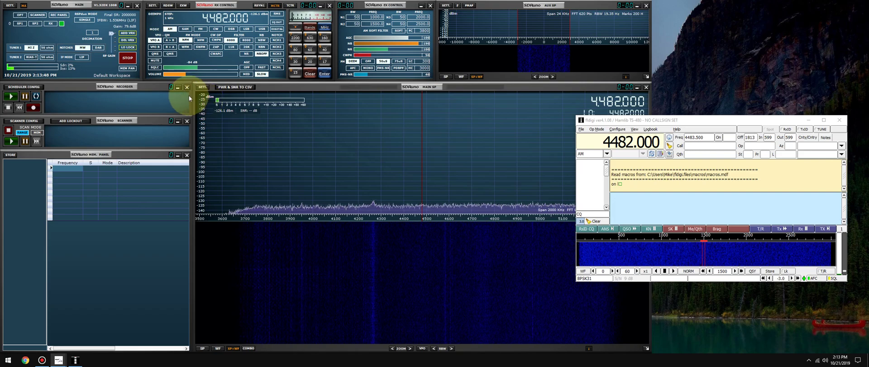
- Stop the receiver, close SDRuno, and cancel fldigi's quit so it stays open
{"action": "left_click", "coordinate": [128, 59]}
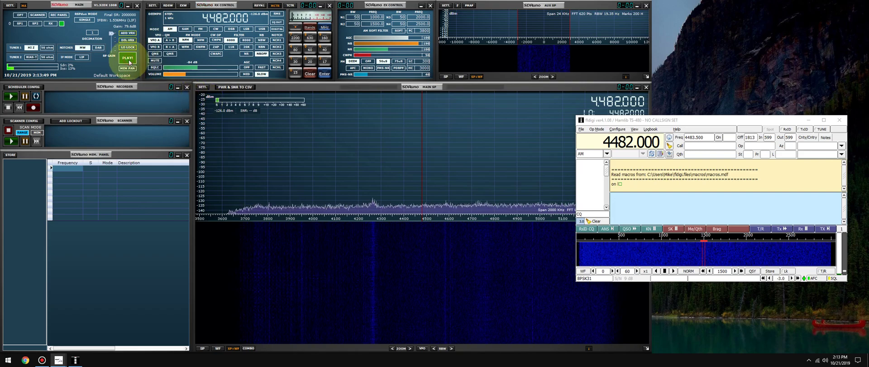
{"action": "left_click", "coordinate": [137, 5]}
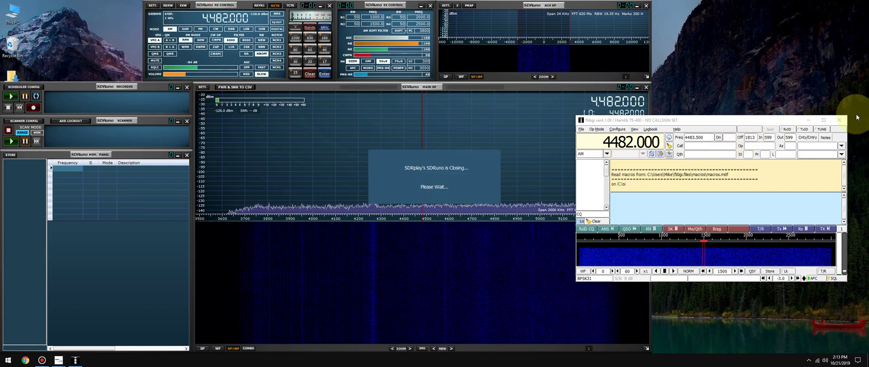
{"action": "left_click", "coordinate": [844, 122]}
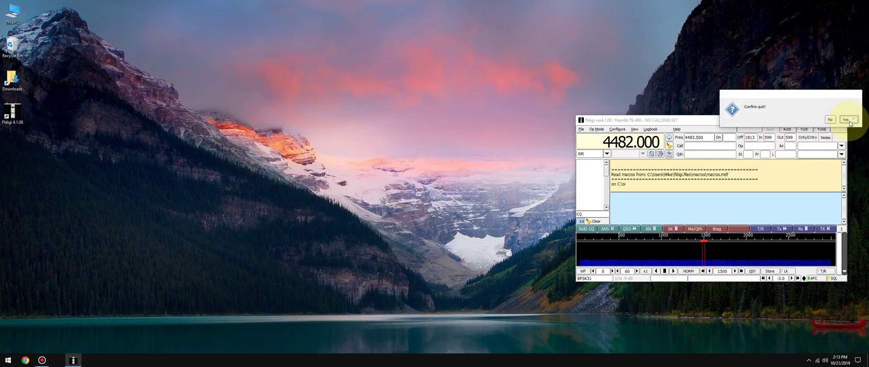
{"action": "left_click", "coordinate": [830, 119]}
- Open the Virtual Serial Ports Emulator from the hidden tray icons
{"action": "left_click", "coordinate": [497, 223]}
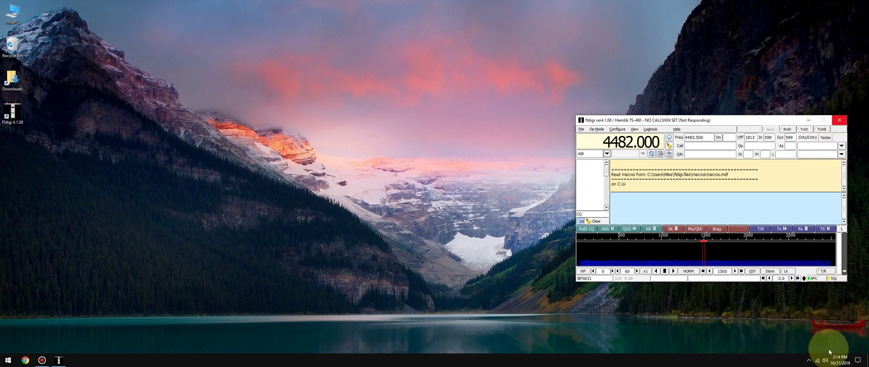
{"action": "left_click", "coordinate": [809, 360]}
{"action": "double_click", "coordinate": [796, 346]}
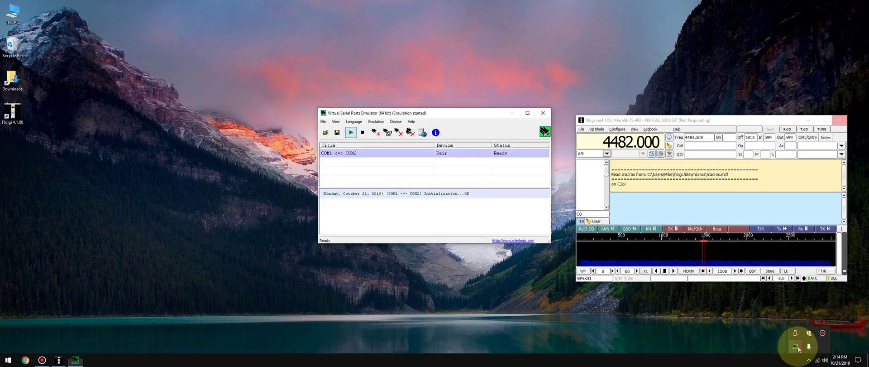
- Stop the COM1 <-> COM2 emulation and start a new device with type Splitter
{"action": "left_click", "coordinate": [362, 132]}
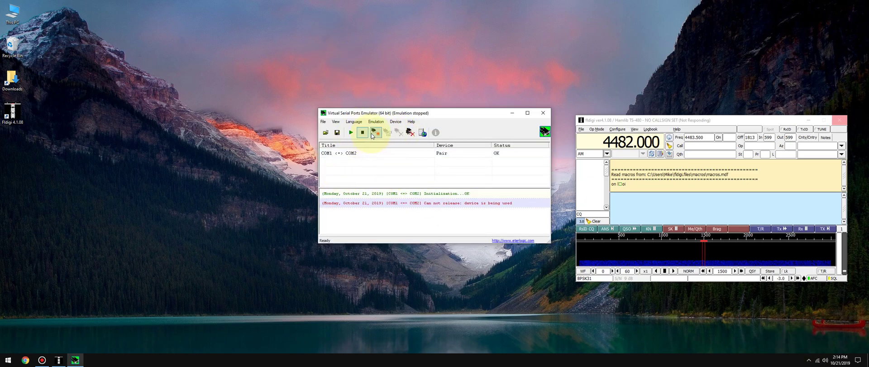
{"action": "left_click", "coordinate": [375, 132]}
{"action": "left_click", "coordinate": [434, 133]}
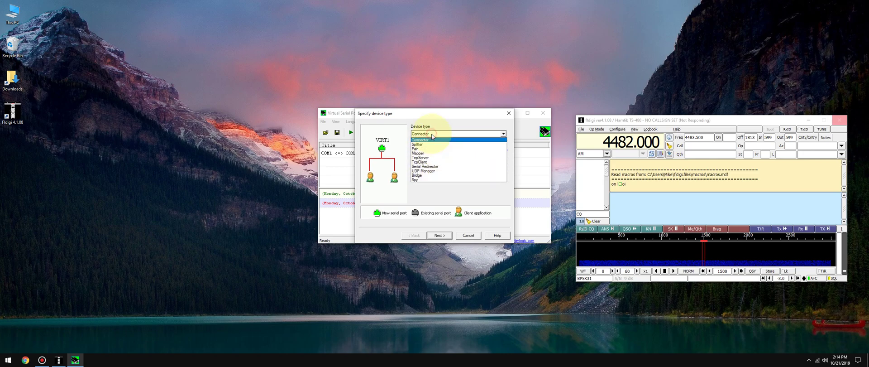
{"action": "left_click", "coordinate": [425, 146]}
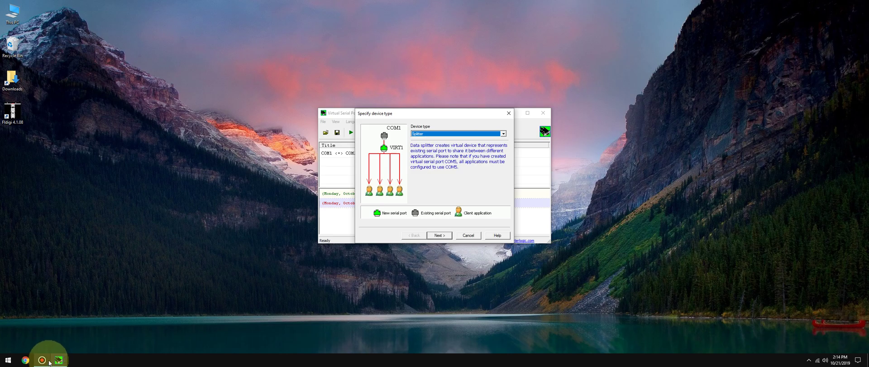
{"action": "mouse_move", "coordinate": [50, 363]}
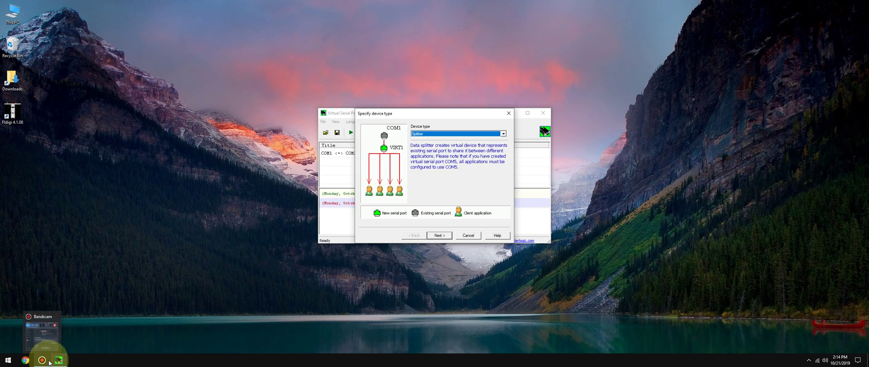